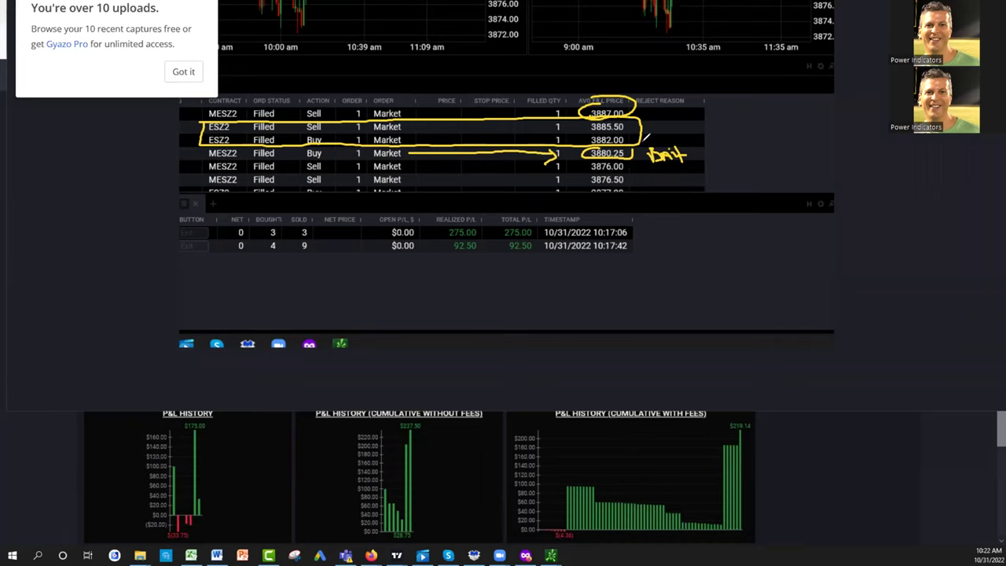
Draw a small yellow arrow pointing at the ESZ2 3882.00 fill row
mouse_move(665, 133)
left_mouse_down()
mouse_move(648, 142)
mouse_move(657, 143)
mouse_move(645, 125)
mouse_move(656, 127)
left_mouse_up()
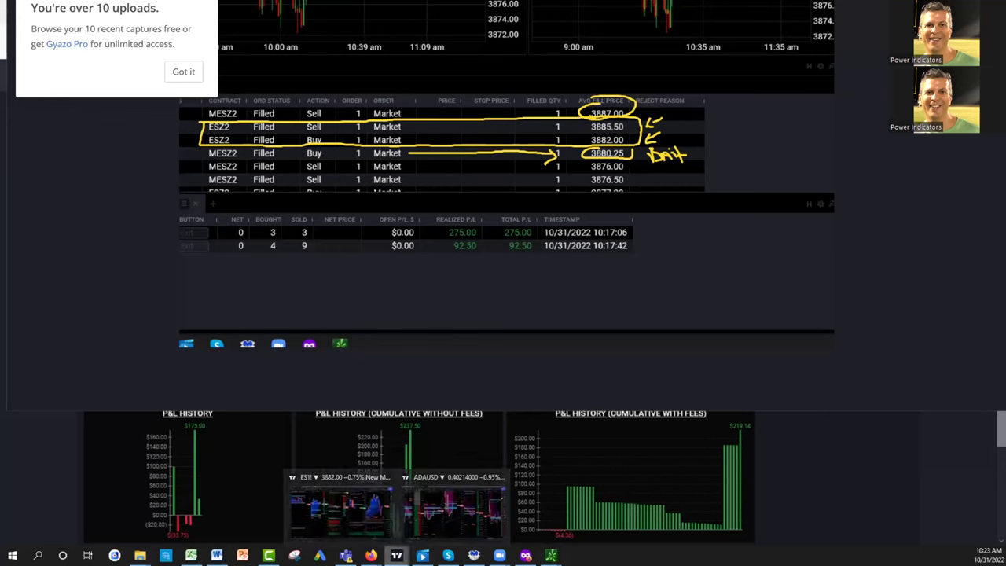
mouse_move(397, 556)
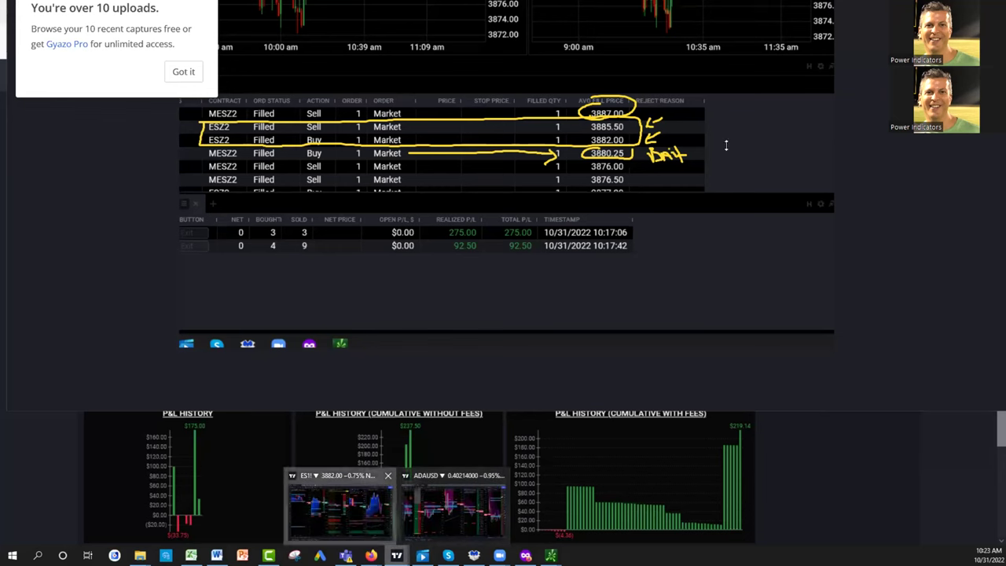
Bring up TradingView's full-screen charts, draw a yellow line near 3880, and zoom out the E-mini chart
key("alt+Tab")
key("e")
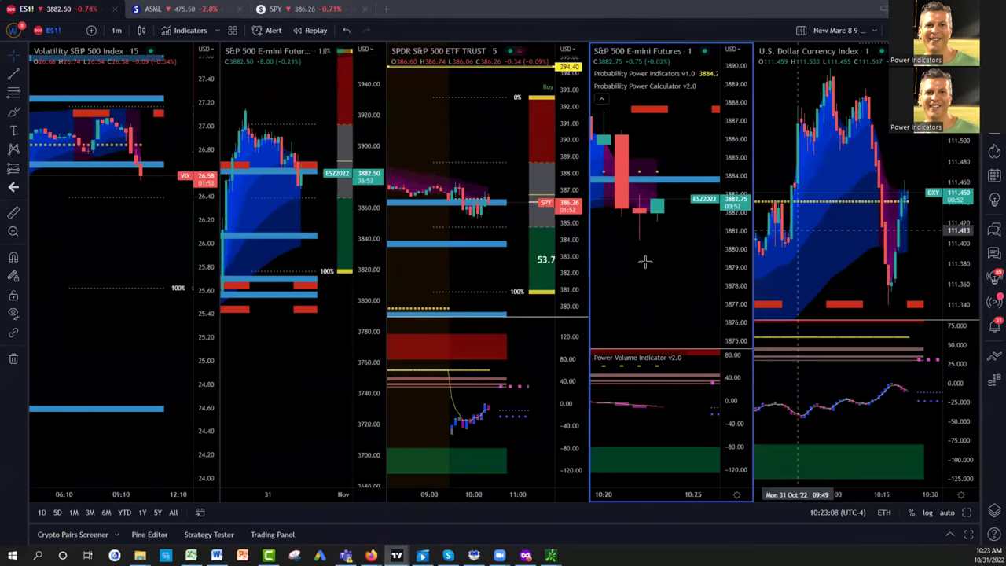
left_click_drag(666, 283, 682, 287)
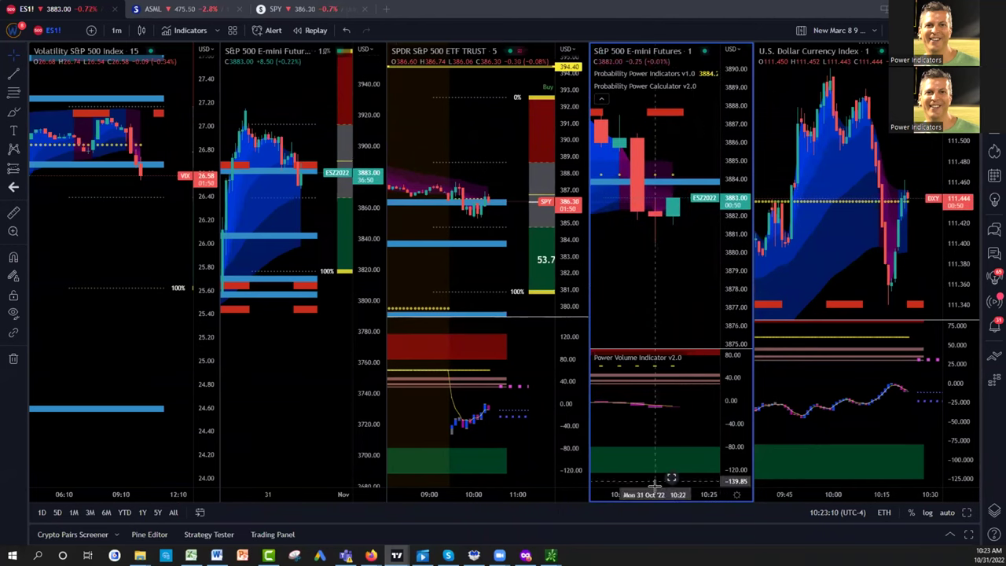
scroll(648, 493, "down", 3)
scroll(668, 478, "down", 2)
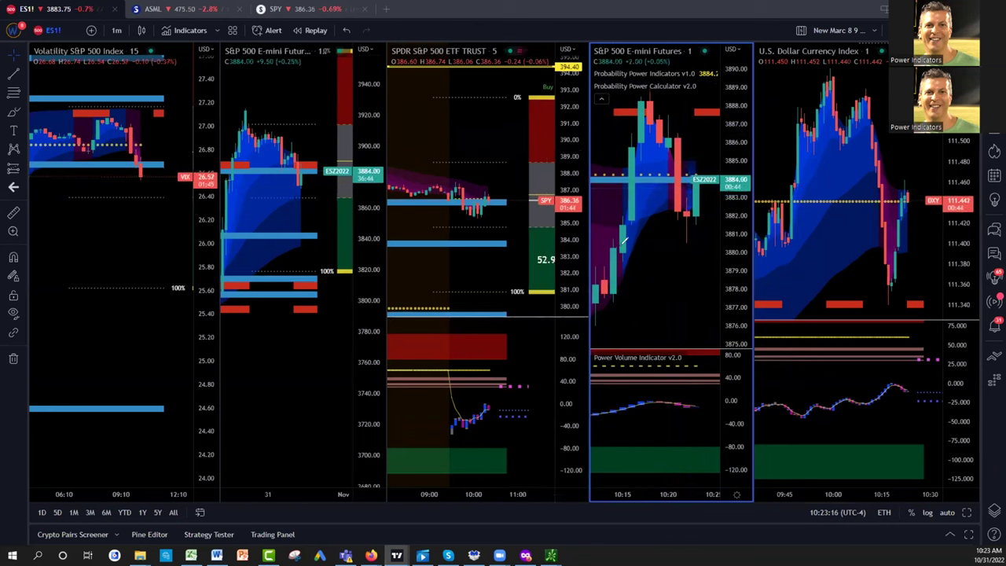
left_click_drag(621, 246, 747, 250)
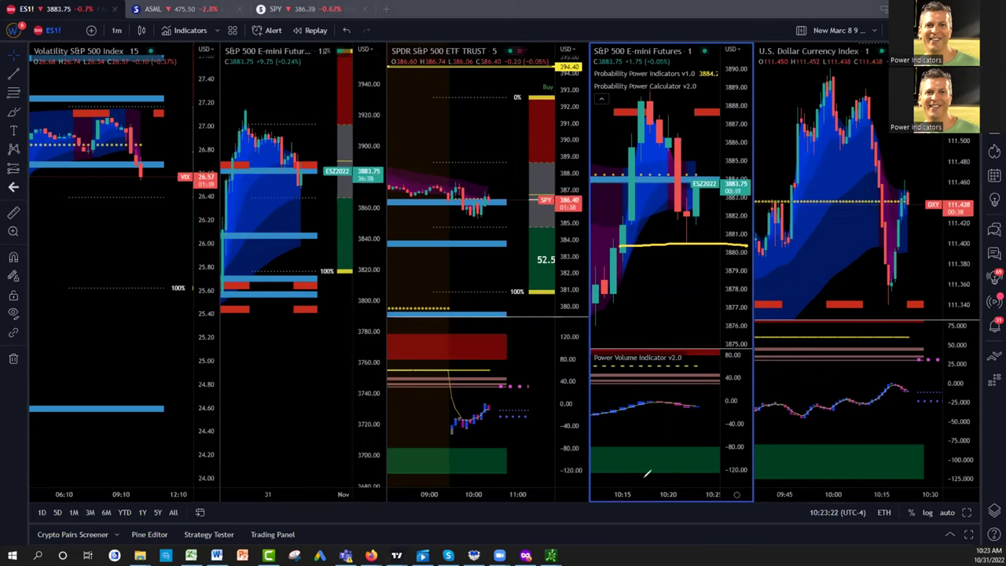
left_click_drag(677, 494, 667, 494)
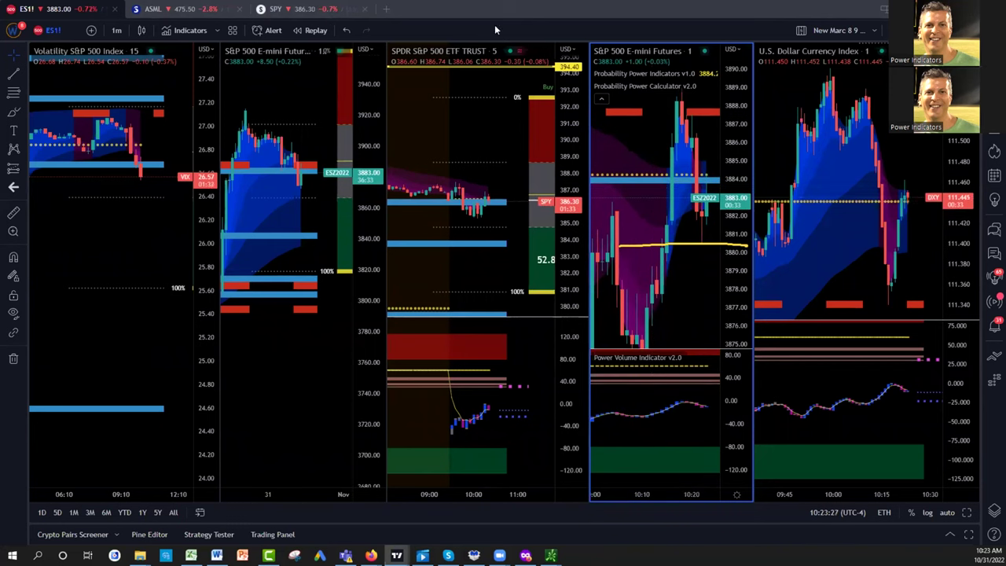
Draw yellow vertical strokes through the E-mini chart and its volume pane
left_click_drag(651, 376, 655, 476)
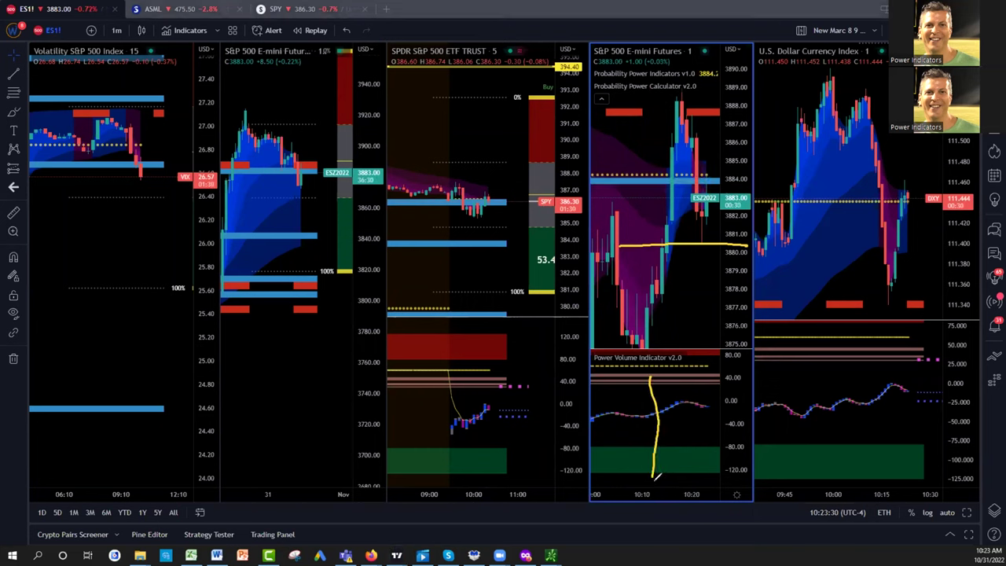
left_click_drag(662, 394, 670, 404)
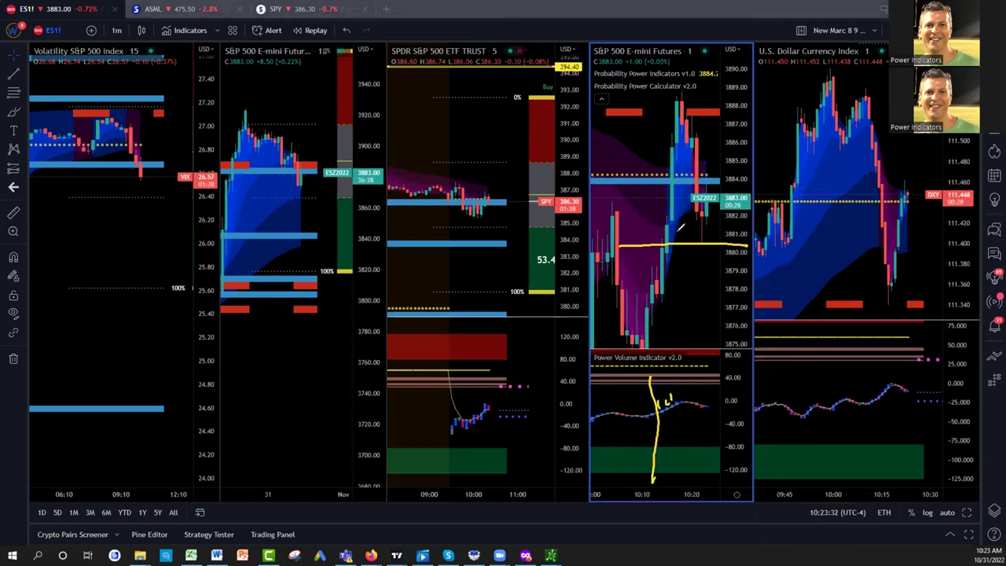
left_click_drag(673, 235, 666, 501)
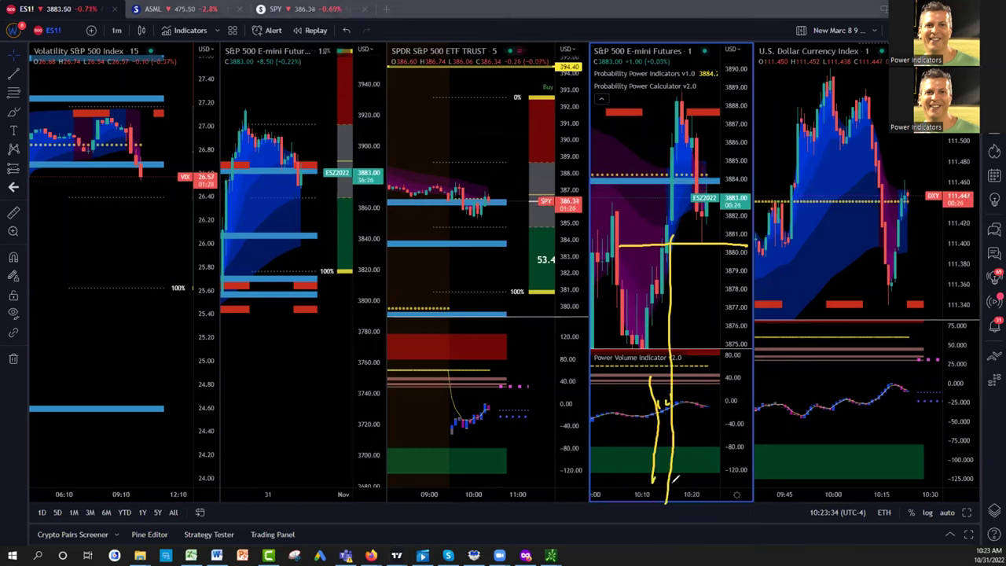
Circle the calculator label and the 3887–3888 prices, and scribble a note by the yellow line
mouse_move(664, 83)
left_mouse_down()
mouse_move(681, 79)
mouse_move(666, 78)
left_mouse_up()
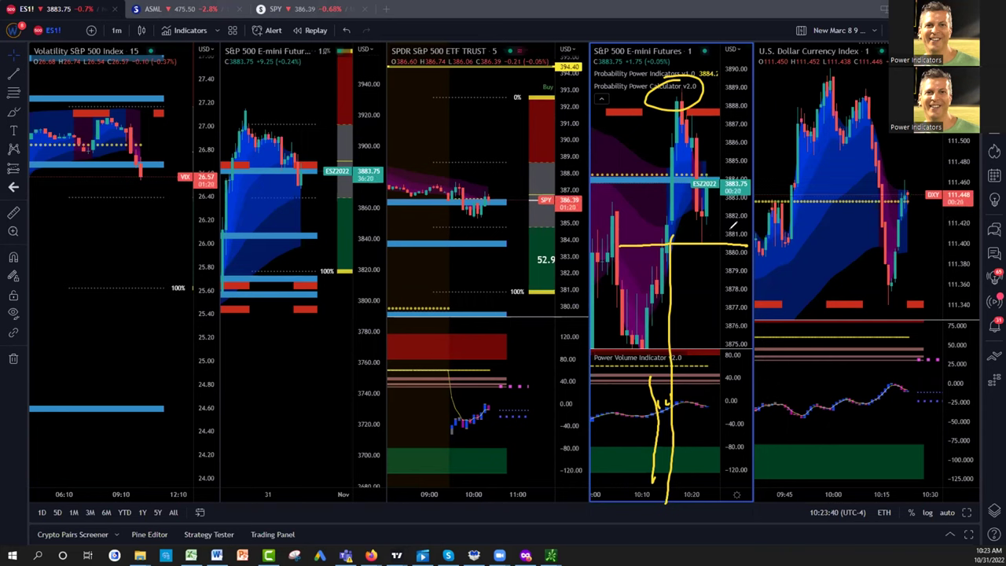
left_click_drag(685, 246, 702, 261)
left_click_drag(737, 93, 729, 83)
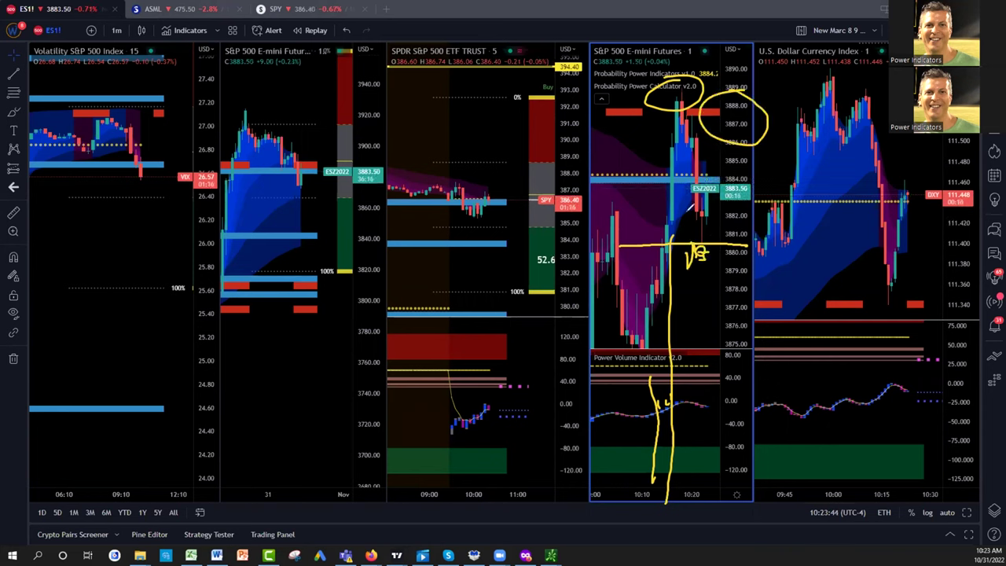
mouse_move(711, 147)
left_mouse_down()
mouse_move(705, 185)
mouse_move(724, 224)
mouse_move(756, 205)
mouse_move(747, 145)
mouse_move(711, 149)
left_mouse_up()
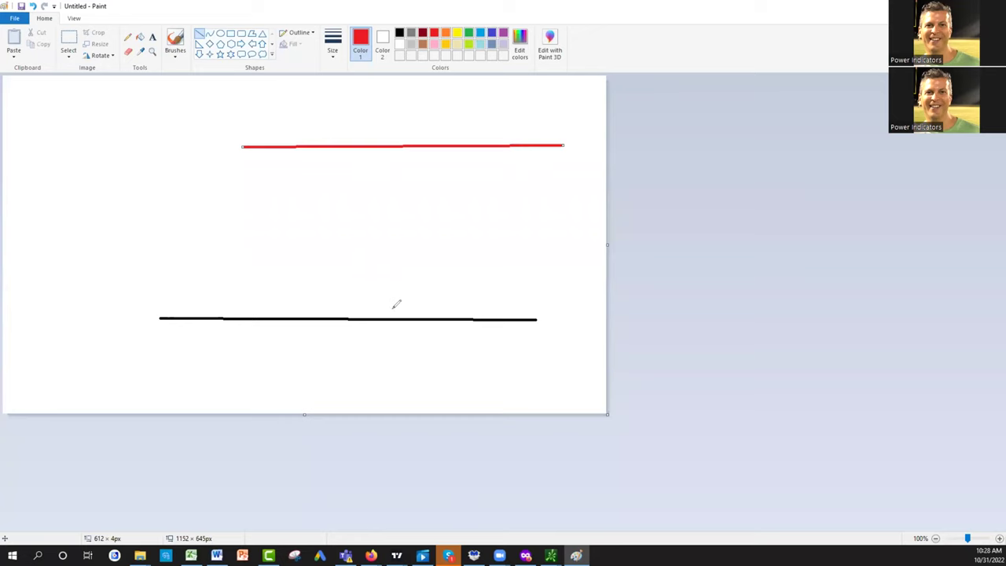
Handwrite blue notes on and below the black line
mouse_move(396, 303)
left_mouse_down()
mouse_move(392, 320)
mouse_move(471, 318)
left_mouse_up()
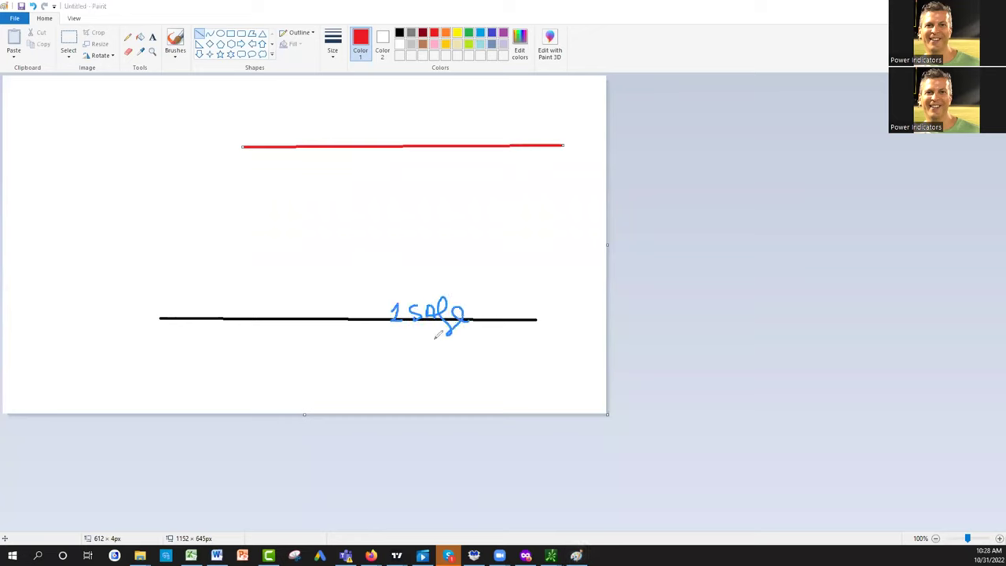
mouse_move(406, 347)
left_mouse_down()
mouse_move(407, 361)
mouse_move(416, 345)
mouse_move(448, 358)
left_mouse_up()
mouse_move(481, 298)
left_mouse_down()
mouse_move(488, 317)
mouse_move(524, 319)
left_mouse_up()
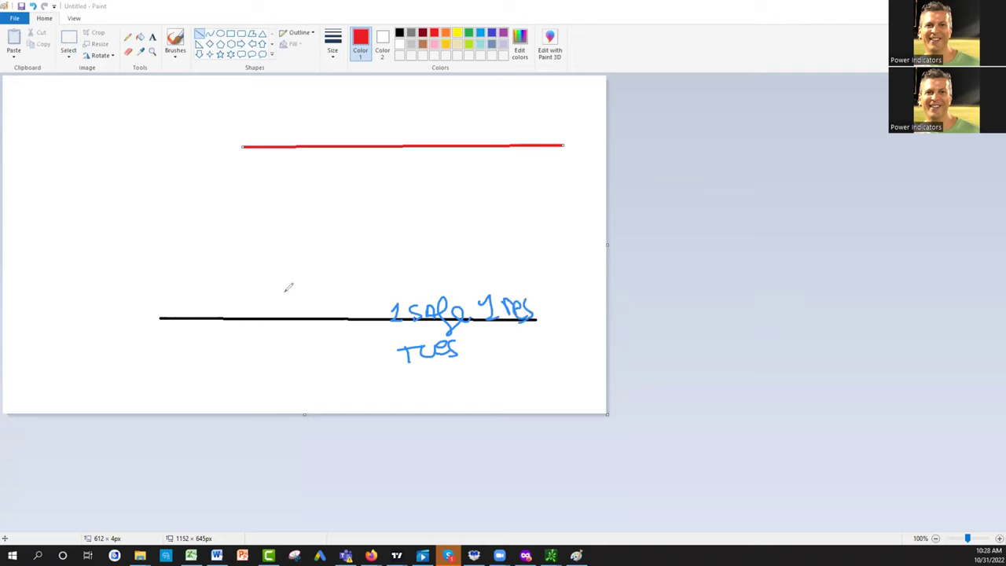
Write 80.25 above the black line and 87 above the red line, then draw an upward arrow
mouse_move(301, 292)
left_mouse_down()
mouse_move(281, 283)
mouse_move(360, 311)
left_mouse_up()
left_click(336, 299)
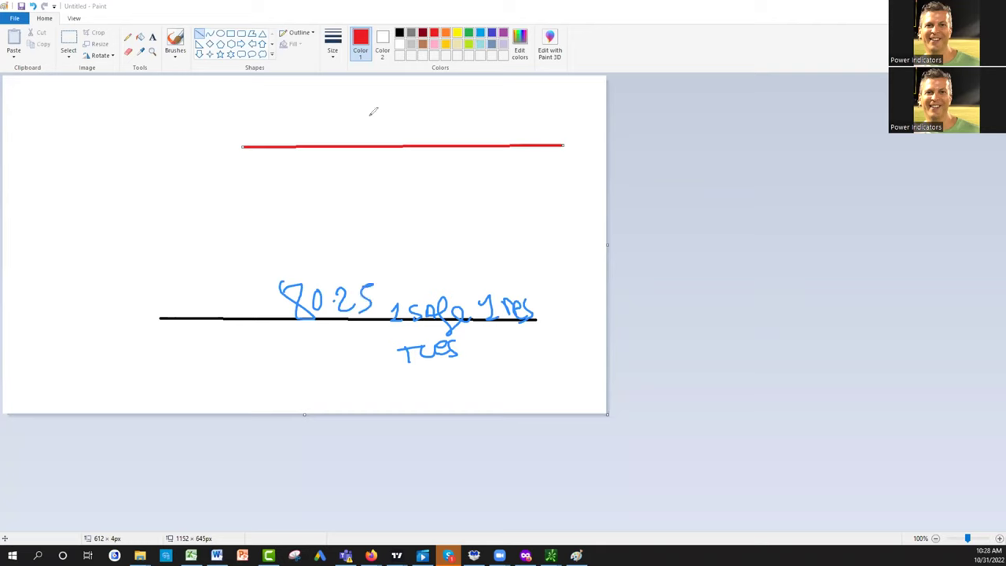
left_click_drag(356, 115, 387, 143)
mouse_move(355, 198)
left_mouse_down()
mouse_move(356, 242)
mouse_move(380, 192)
mouse_move(350, 195)
mouse_move(374, 218)
mouse_move(385, 222)
mouse_move(392, 209)
mouse_move(410, 228)
mouse_move(431, 206)
mouse_move(431, 179)
mouse_move(442, 181)
left_mouse_up()
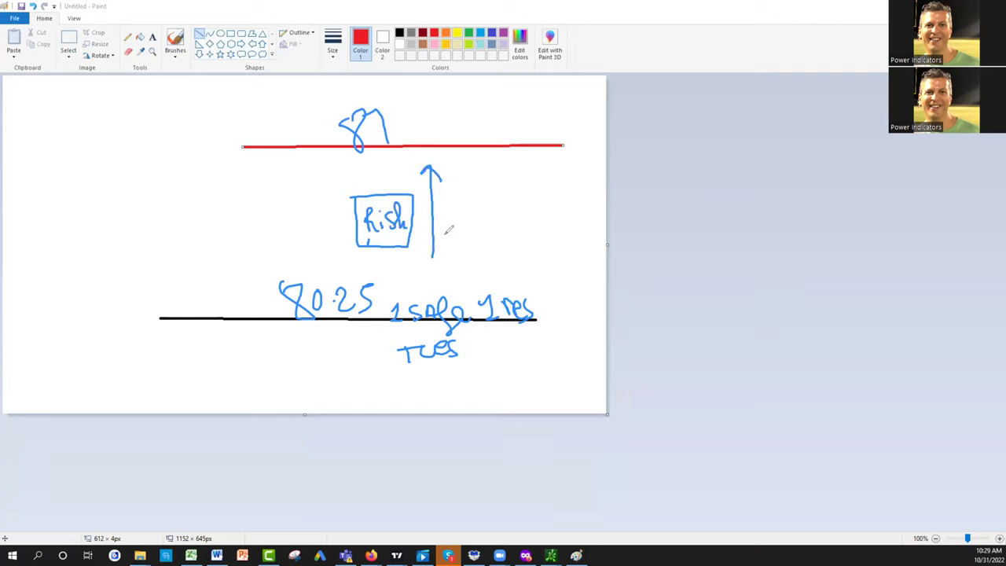
Draw bracket lines right of the arrow and write the 'middle' label beside it
left_click_drag(443, 246, 490, 245)
mouse_move(437, 191)
left_mouse_down()
mouse_move(493, 191)
mouse_move(469, 229)
mouse_move(484, 226)
mouse_move(495, 202)
mouse_move(497, 226)
mouse_move(519, 224)
left_mouse_up()
left_click(522, 215)
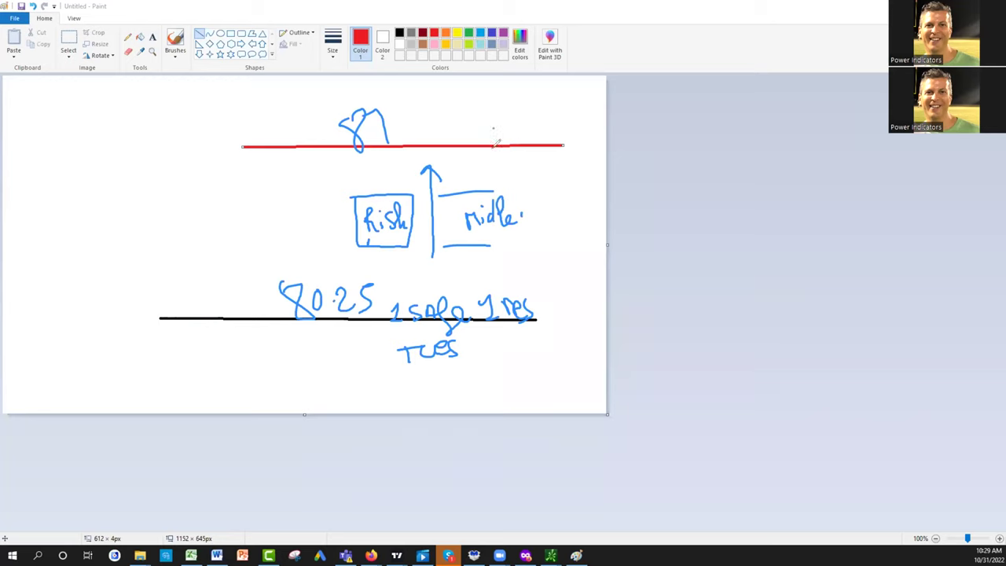
mouse_move(492, 149)
left_mouse_down()
mouse_move(491, 129)
mouse_move(515, 135)
left_mouse_up()
Add cross marks near the red and black lines and start a larger box around Risk
left_click_drag(521, 328, 521, 360)
left_click_drag(505, 339, 528, 349)
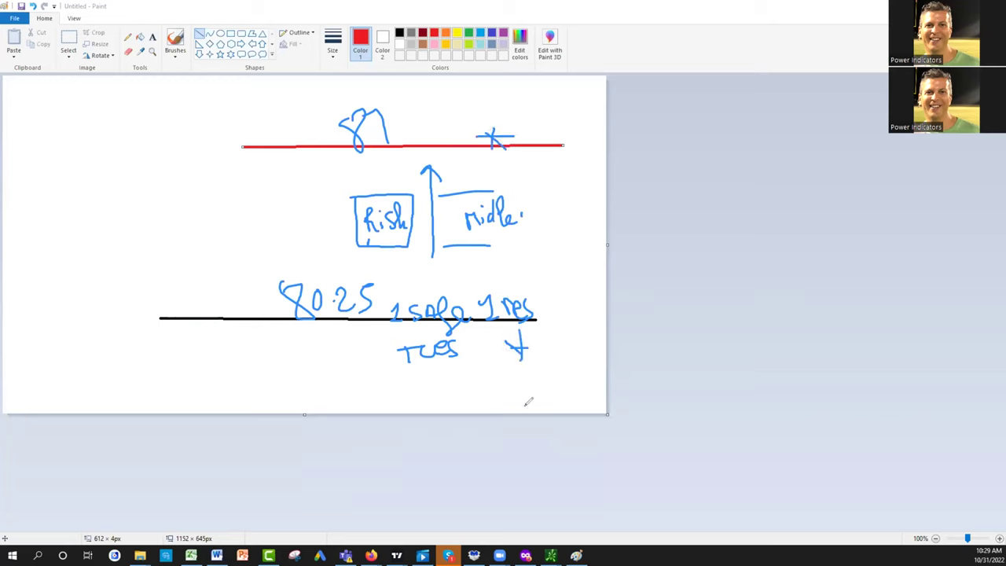
mouse_move(336, 188)
left_mouse_down()
mouse_move(335, 230)
mouse_move(529, 179)
mouse_move(327, 189)
left_mouse_up()
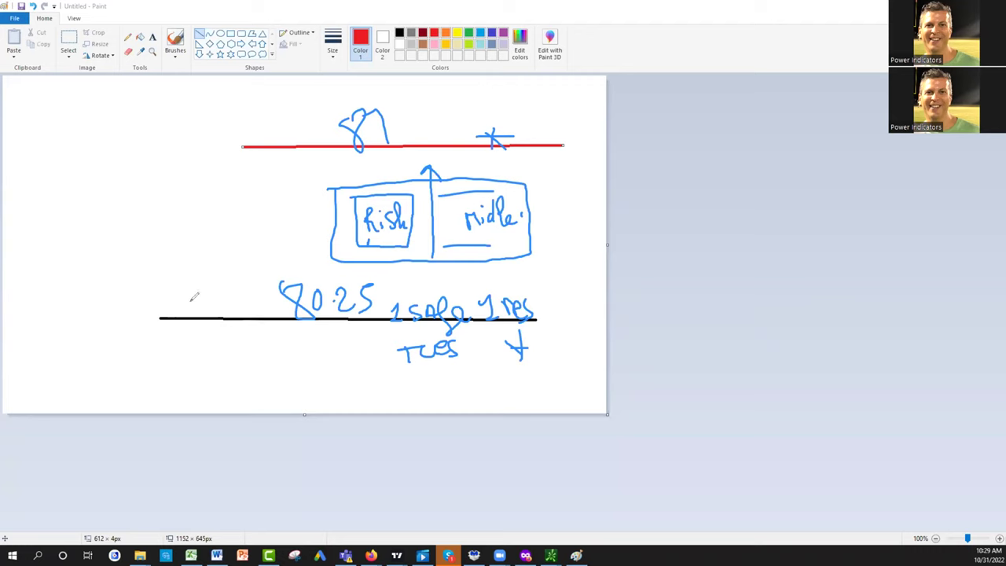
Write a note above the black line and '1 es = 10 mes' left of the box
mouse_move(181, 283)
left_mouse_down()
mouse_move(174, 303)
mouse_move(219, 309)
left_mouse_up()
mouse_move(209, 229)
left_mouse_down()
mouse_move(212, 253)
mouse_move(276, 237)
left_mouse_up()
mouse_move(280, 224)
left_mouse_down()
mouse_move(283, 244)
mouse_move(303, 223)
left_mouse_up()
mouse_move(307, 232)
left_mouse_down()
mouse_move(326, 220)
mouse_move(322, 238)
left_mouse_up()
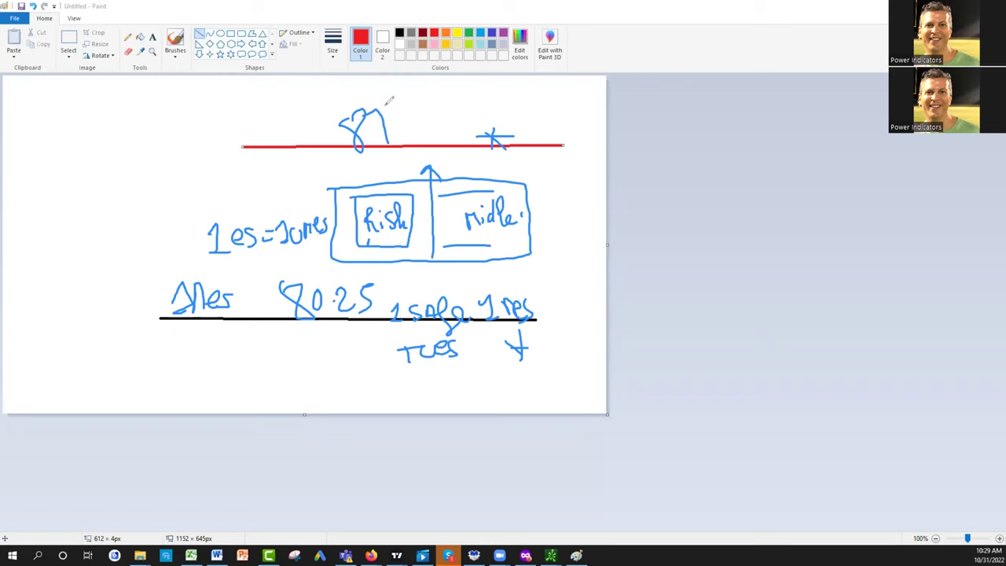
Circle the 87 price above the red line and the 80.25 entry price
left_click_drag(383, 96, 391, 150)
left_click_drag(402, 90, 390, 149)
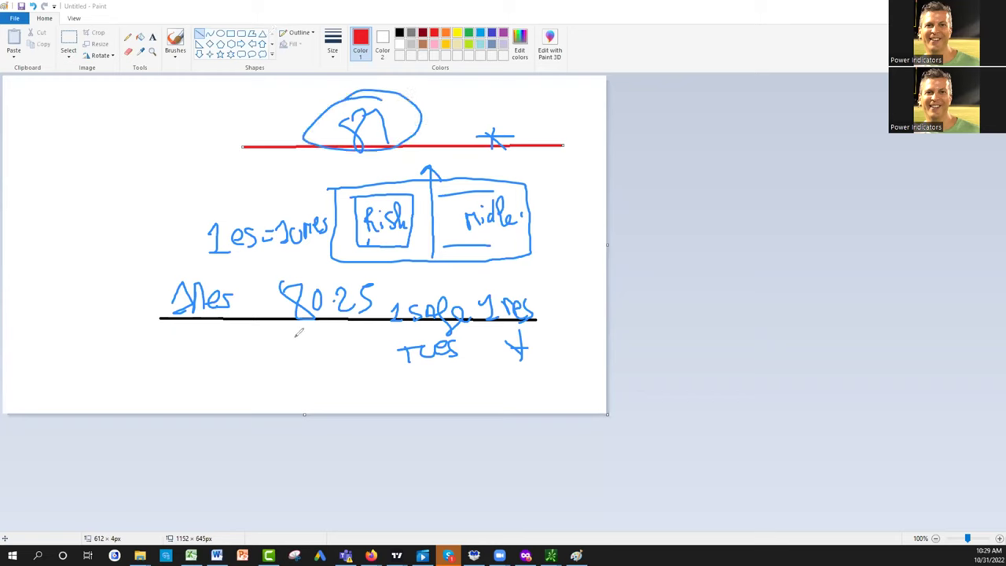
mouse_move(339, 278)
left_mouse_down()
mouse_move(248, 304)
mouse_move(308, 276)
left_mouse_up()
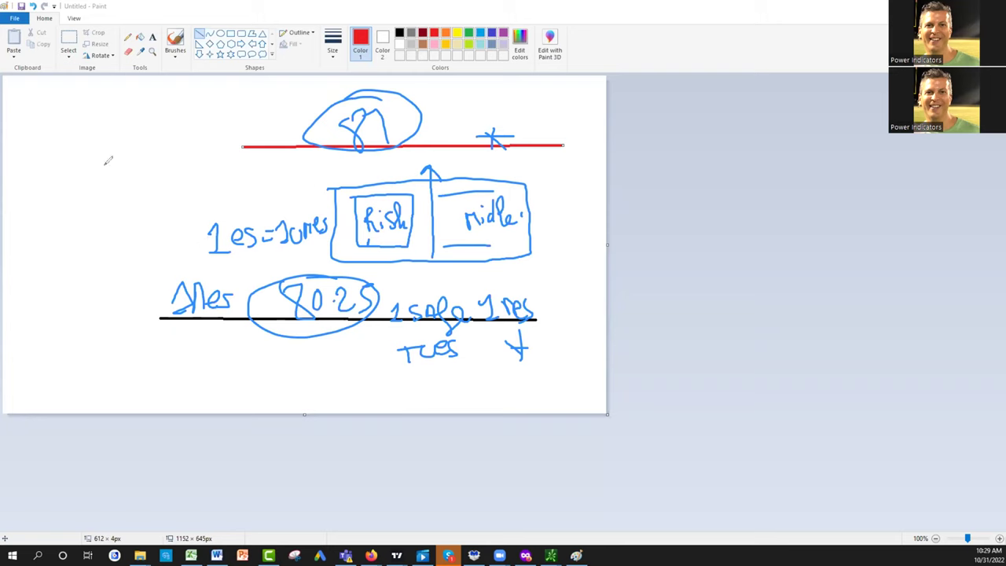
Write 8/3 in the left margin above three stacked 3s, arrow each 3, and circle the middle one
mouse_move(57, 147)
left_mouse_down()
mouse_move(84, 197)
mouse_move(103, 202)
left_mouse_up()
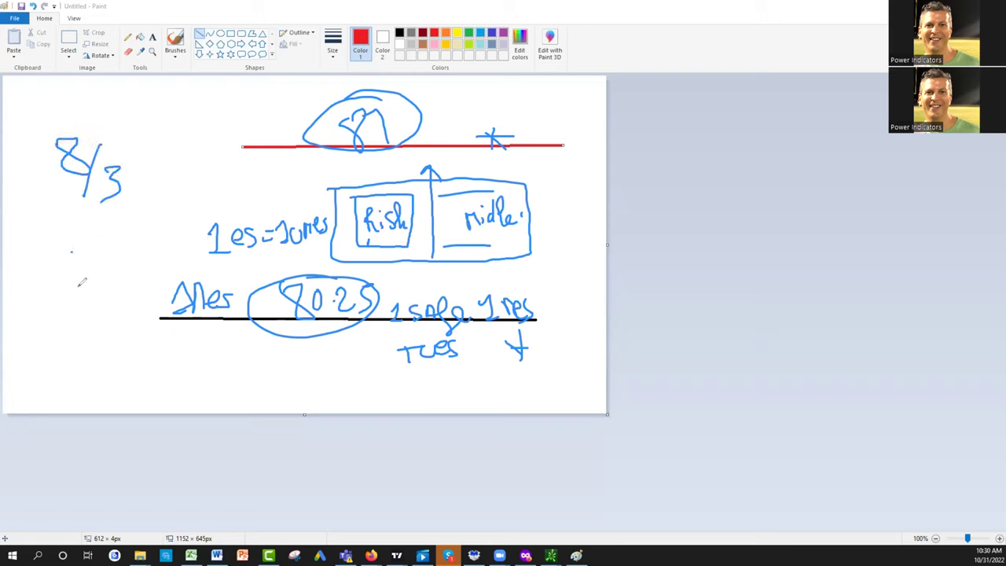
left_click_drag(71, 246, 114, 372)
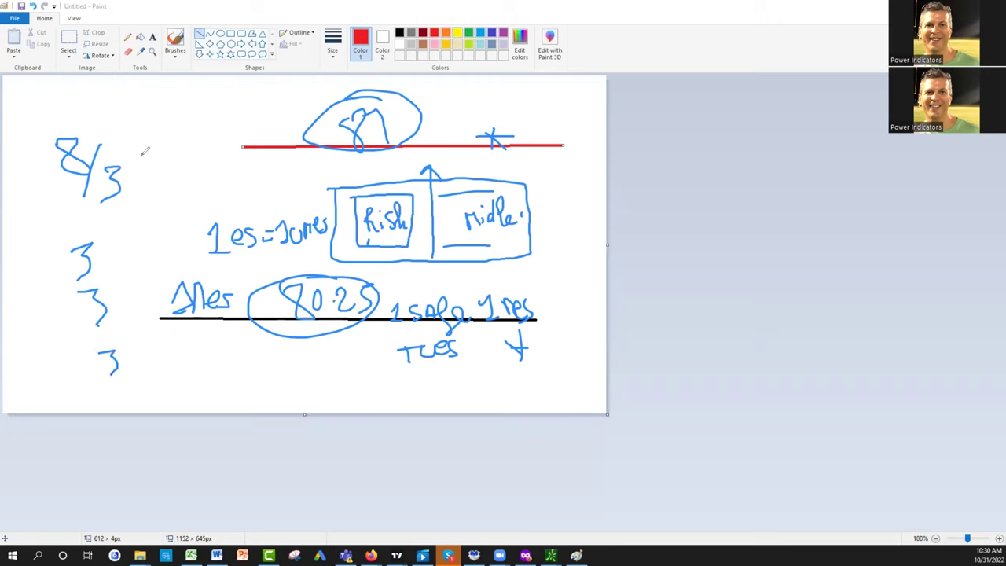
mouse_move(25, 280)
left_mouse_down()
mouse_move(65, 269)
mouse_move(63, 283)
left_mouse_up()
mouse_move(27, 319)
left_mouse_down()
mouse_move(78, 302)
mouse_move(57, 333)
mouse_move(85, 369)
left_mouse_up()
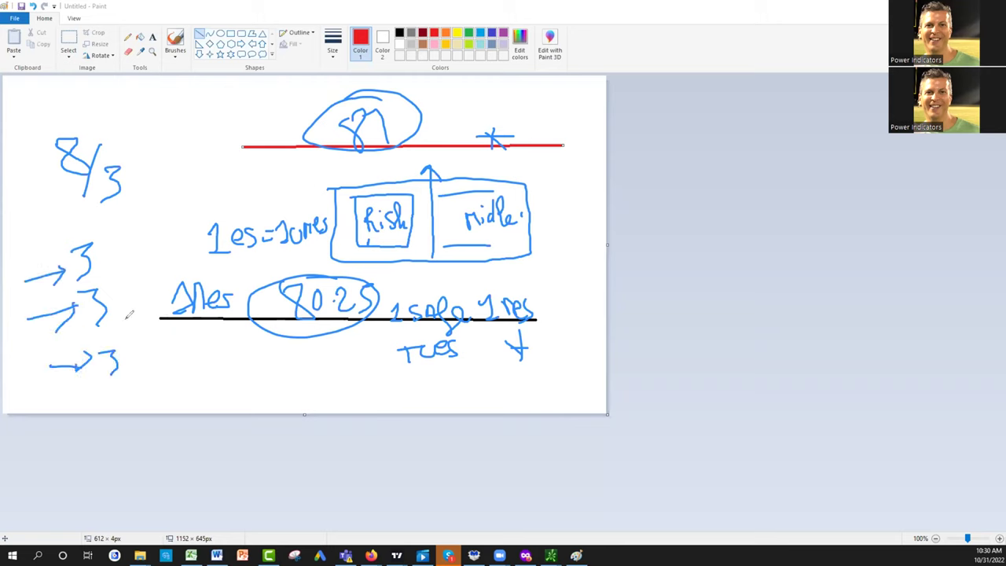
left_click_drag(51, 338, 102, 286)
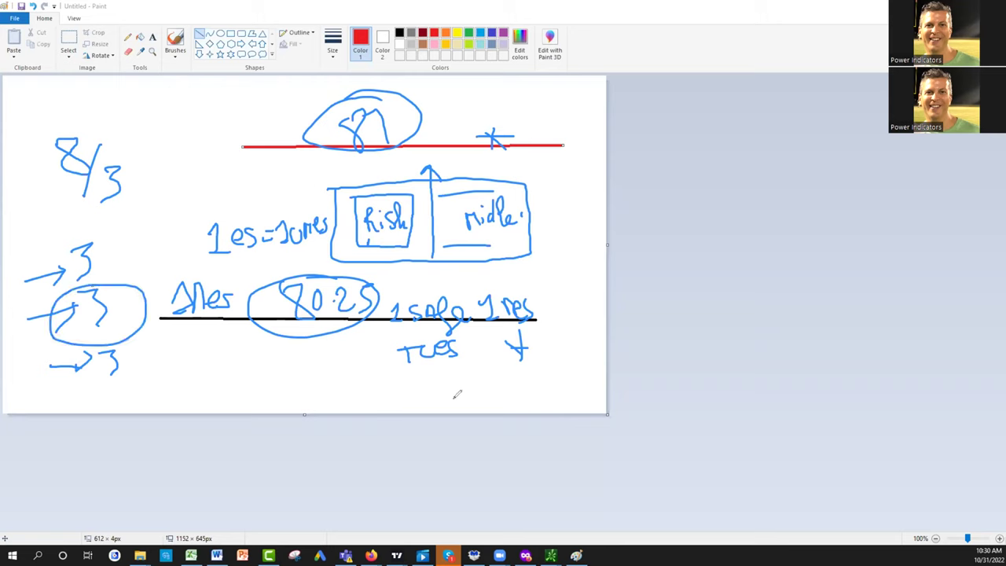